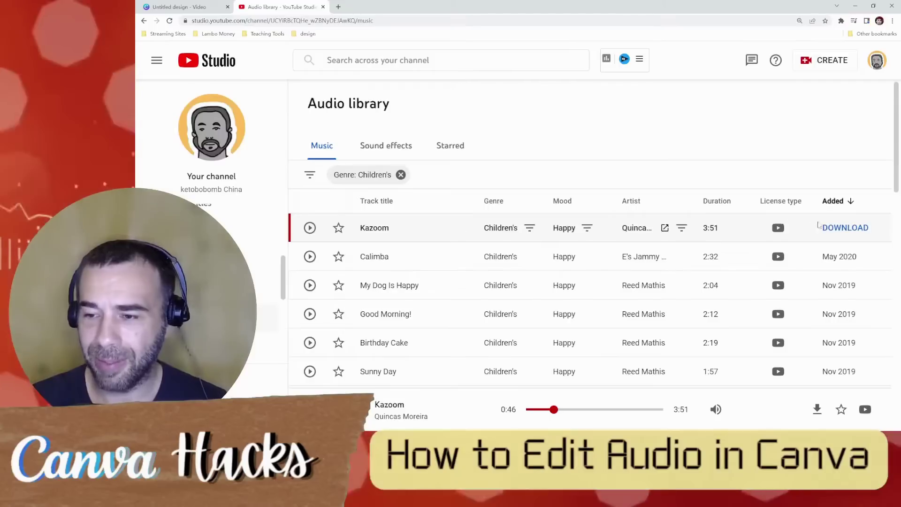
- Download the Kazoom track from the YouTube audio library, then switch to Canva and upload the file to the design's uploads
left_click(821, 226)
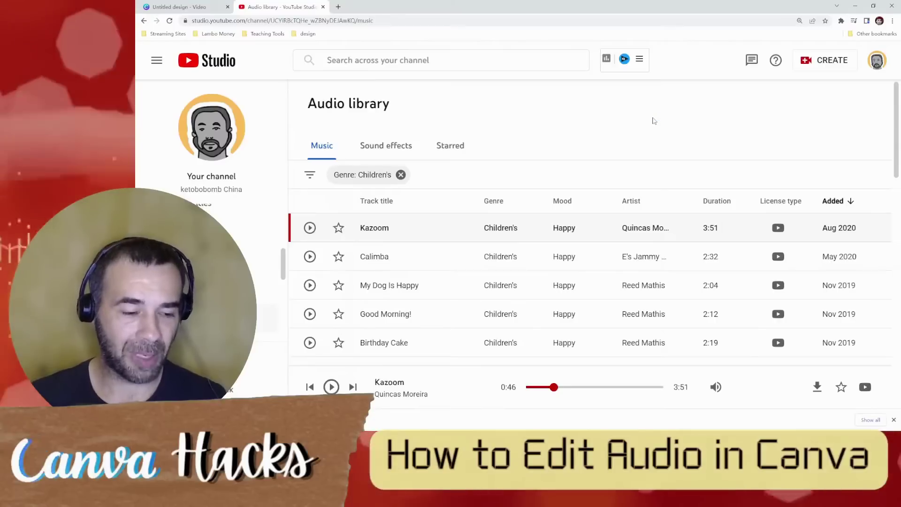
left_click(216, 7)
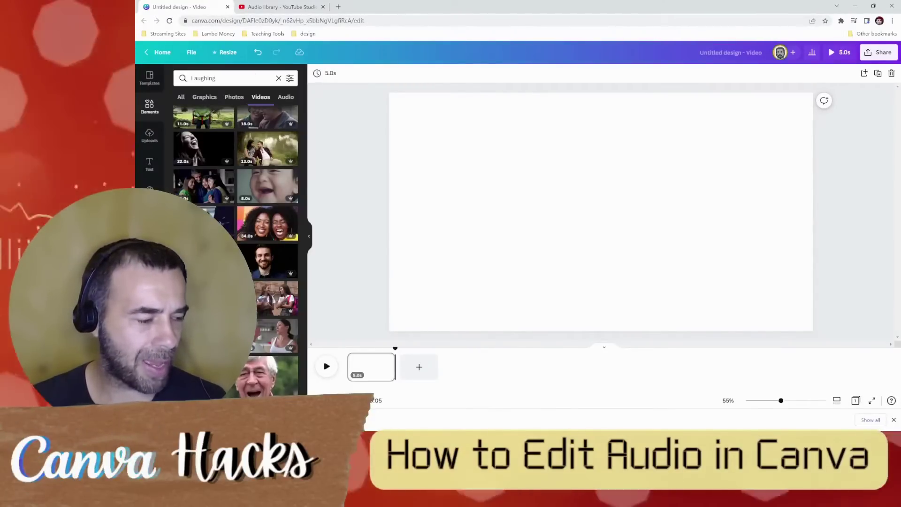
left_click_drag(70, 420, 542, 200)
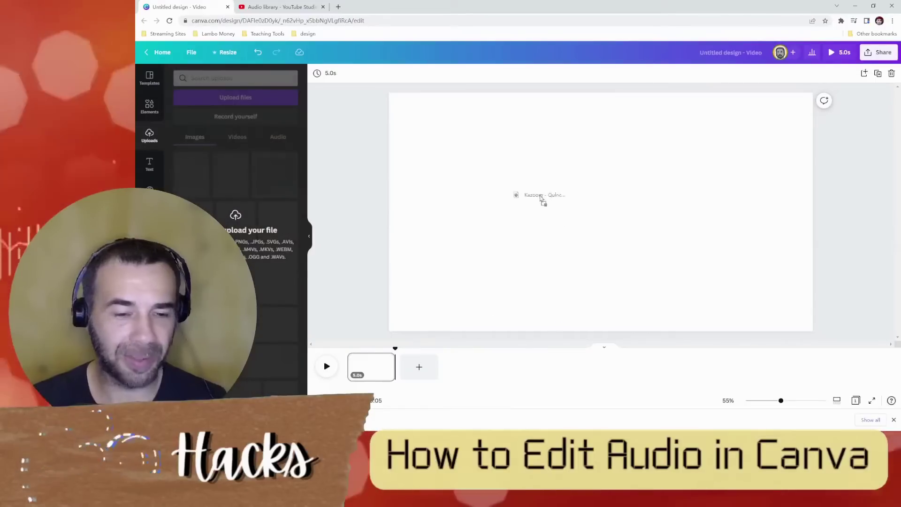
left_click_drag(613, 236, 303, 214)
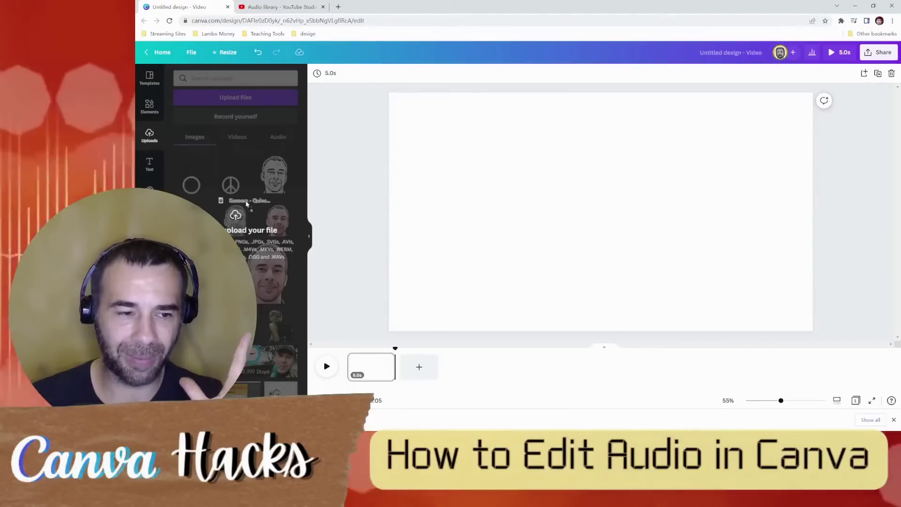
left_click_drag(246, 204, 247, 204)
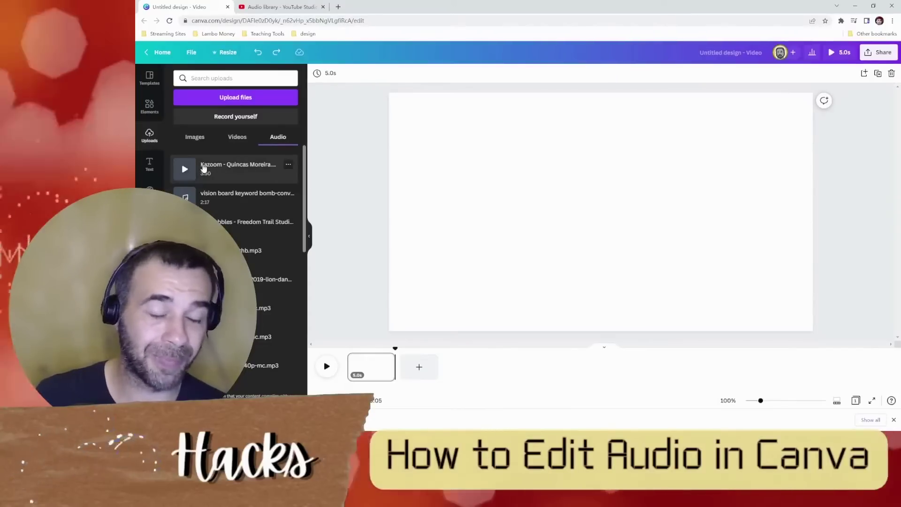
- Add the Kazoom audio to the timeline, extend the blank page to 1:28 and play the design
left_click_drag(204, 168, 395, 264)
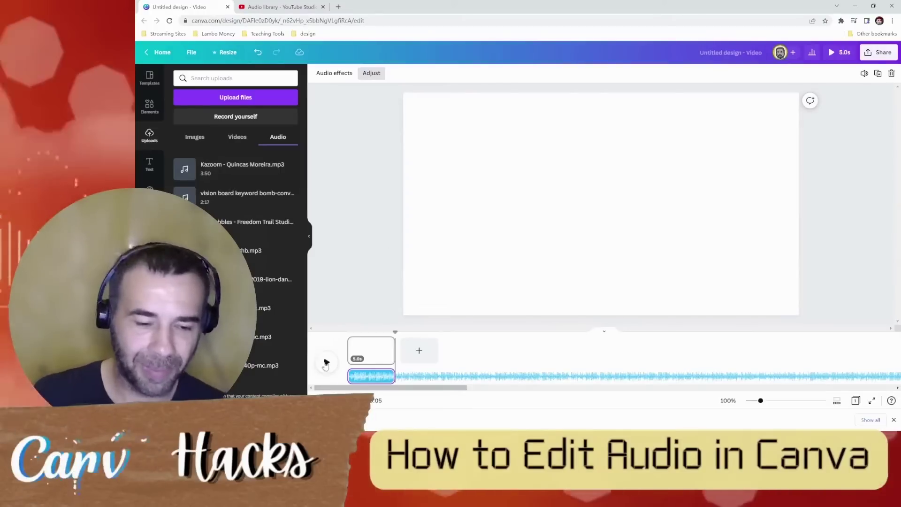
left_click_drag(390, 350, 864, 352)
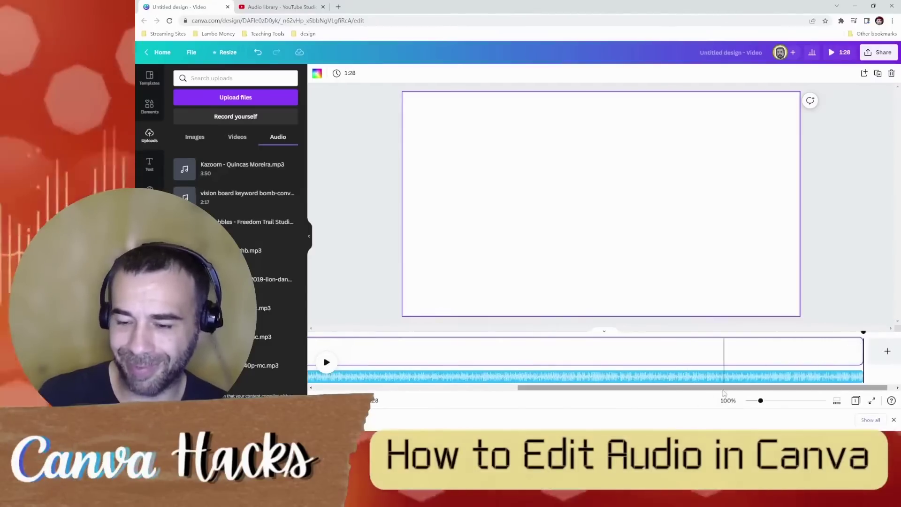
left_click_drag(729, 396, 525, 390)
left_click(326, 360)
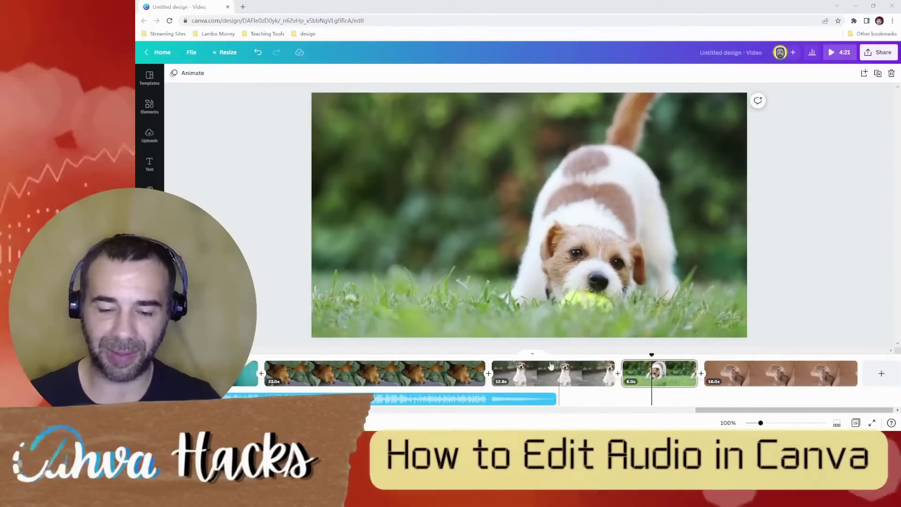
- Duplicate the audio track and trim the fading ending off the lower copy
right_click(523, 399)
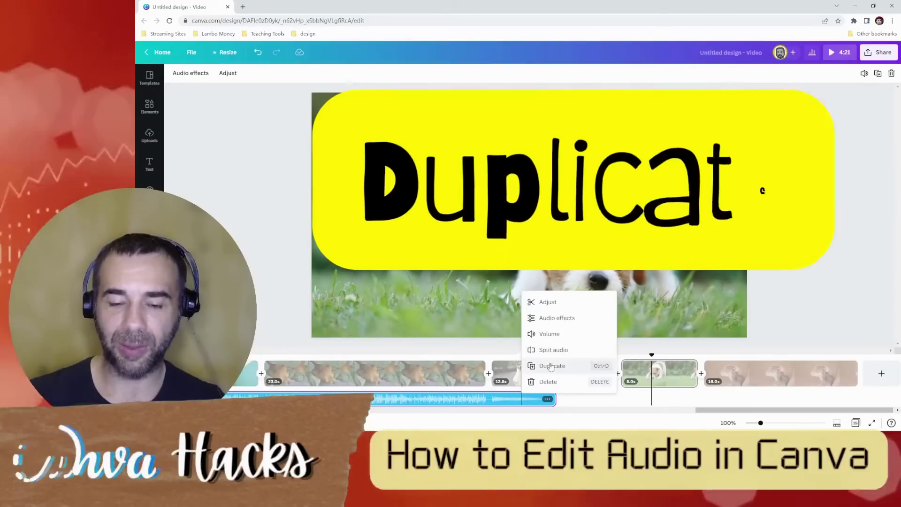
left_click(551, 366)
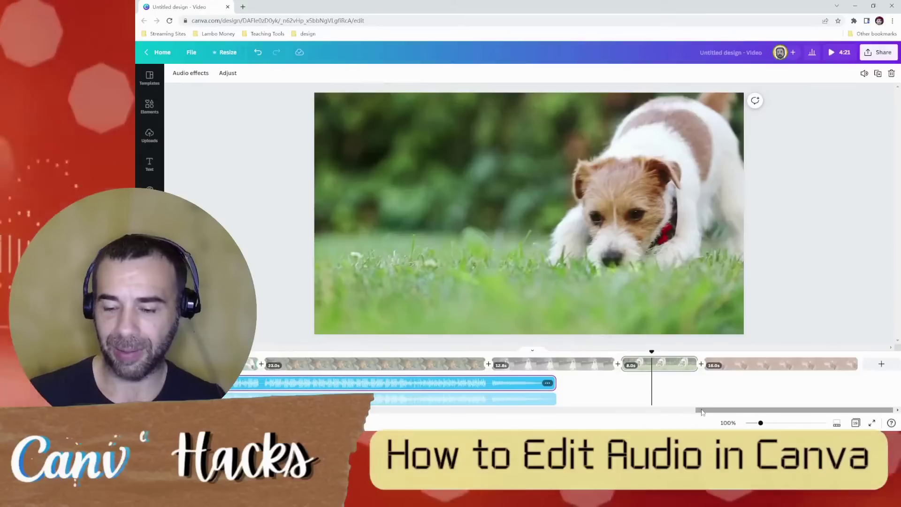
left_click_drag(703, 412, 632, 425)
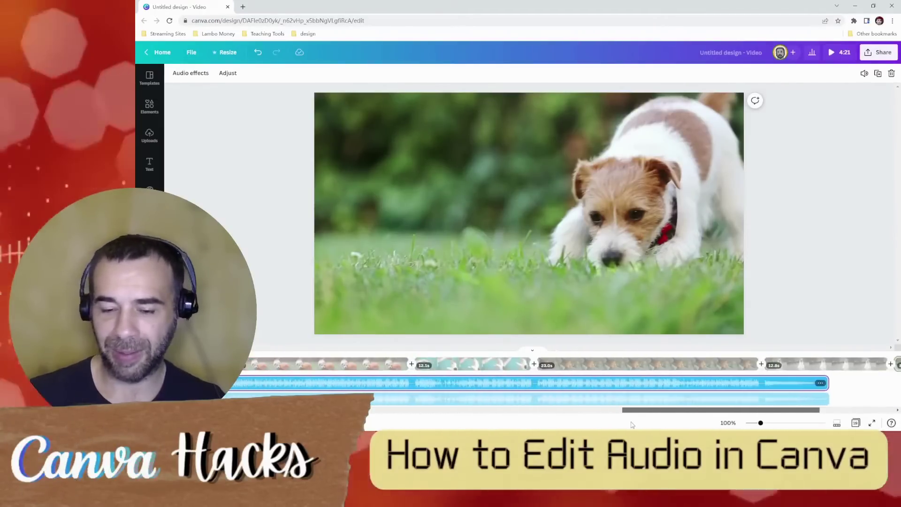
left_click(804, 399)
left_click_drag(827, 398, 763, 399)
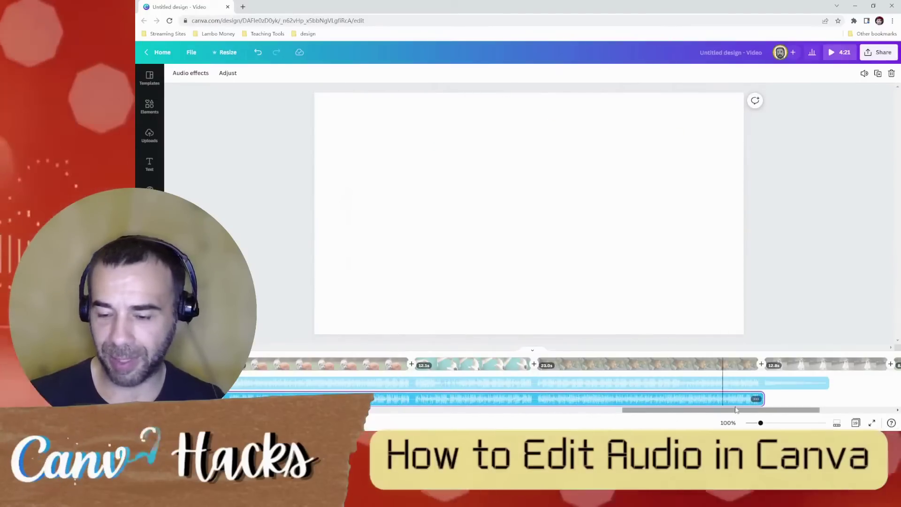
left_click(698, 400)
left_click(748, 398)
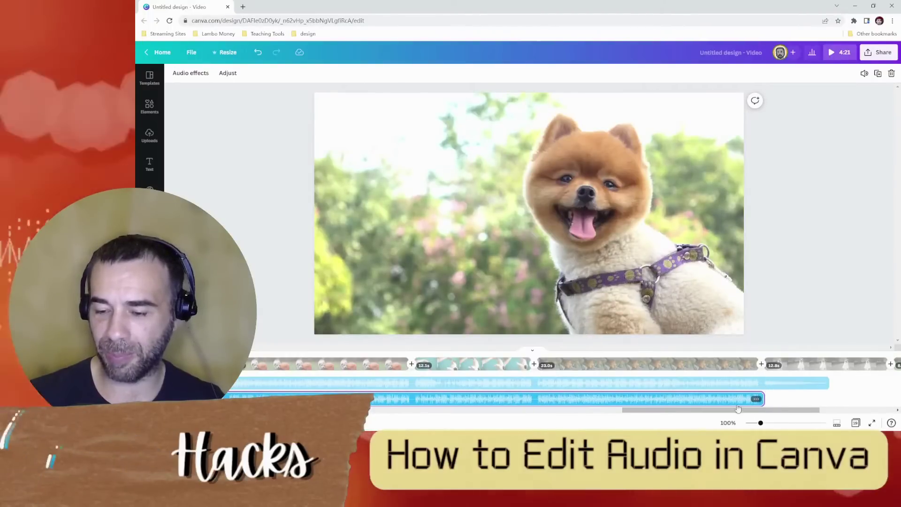
left_click_drag(739, 408, 797, 401)
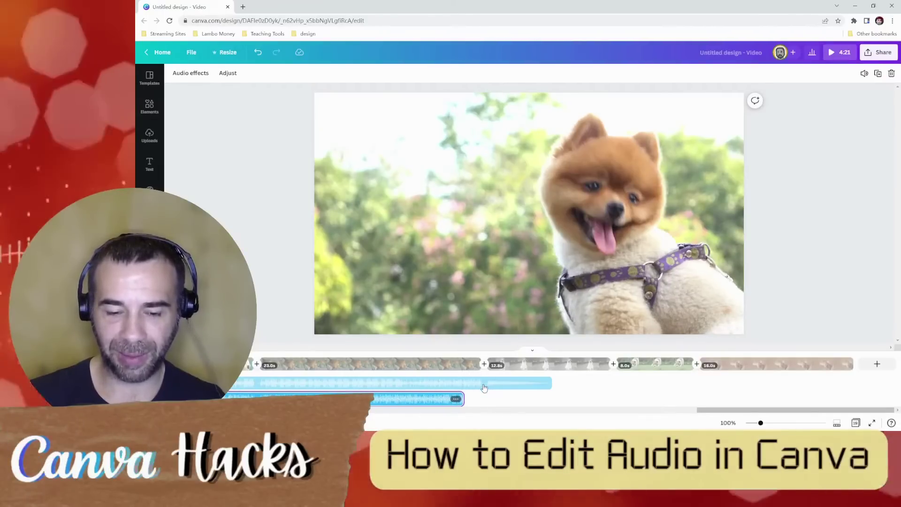
- Split the upper audio track at the start of the 12.8s clip and move its ending segment to the end of the video
left_click(484, 387)
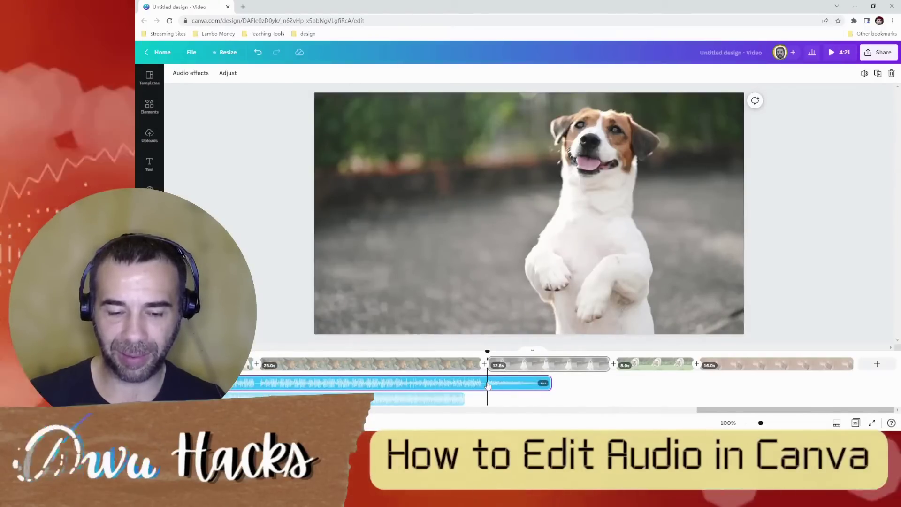
right_click(488, 386)
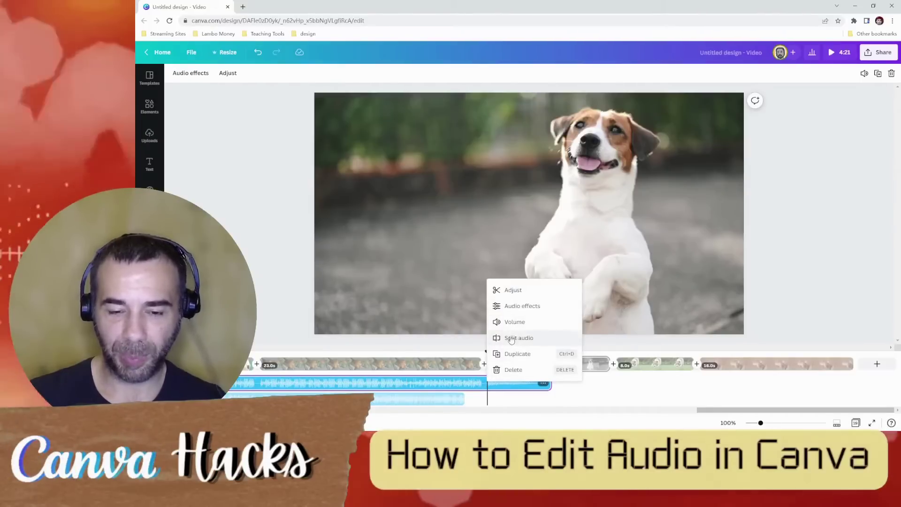
left_click(529, 339)
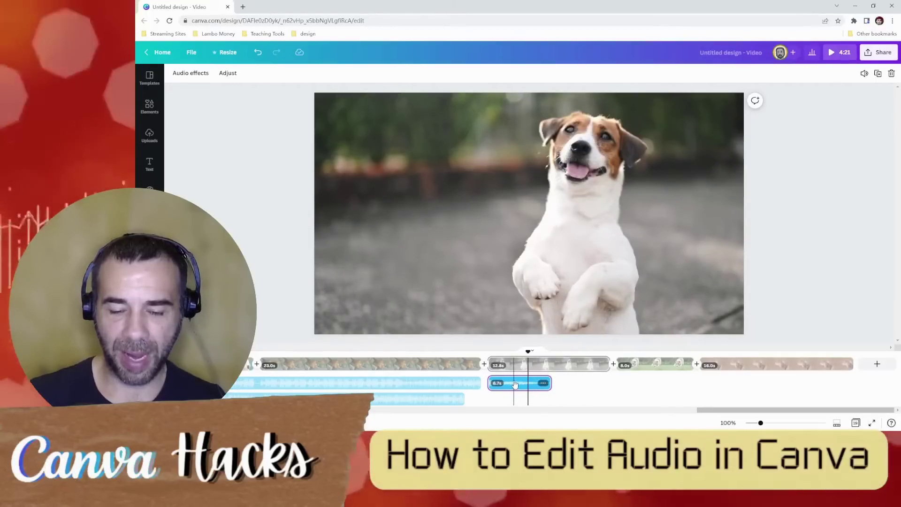
left_click_drag(515, 384, 819, 369)
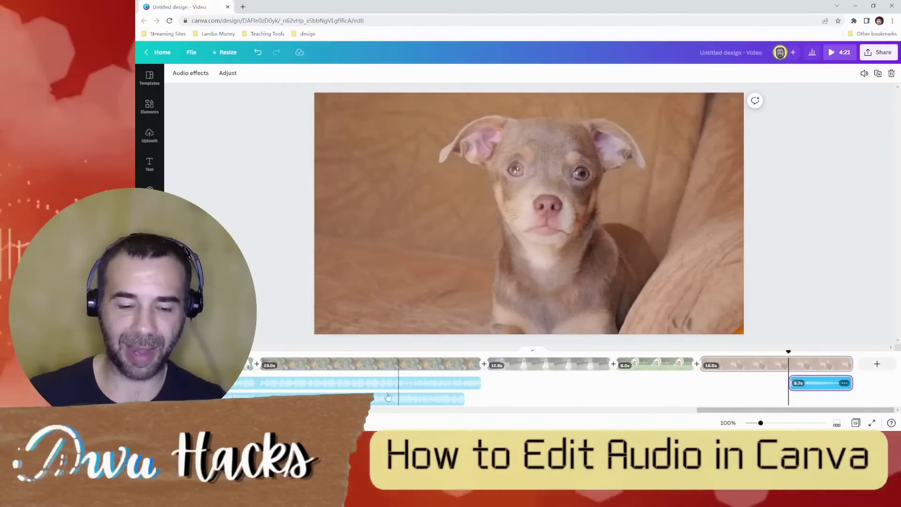
- Move the lower audio copy so it ends where the closing segment begins, and trim off its beginning
left_click_drag(368, 399, 684, 405)
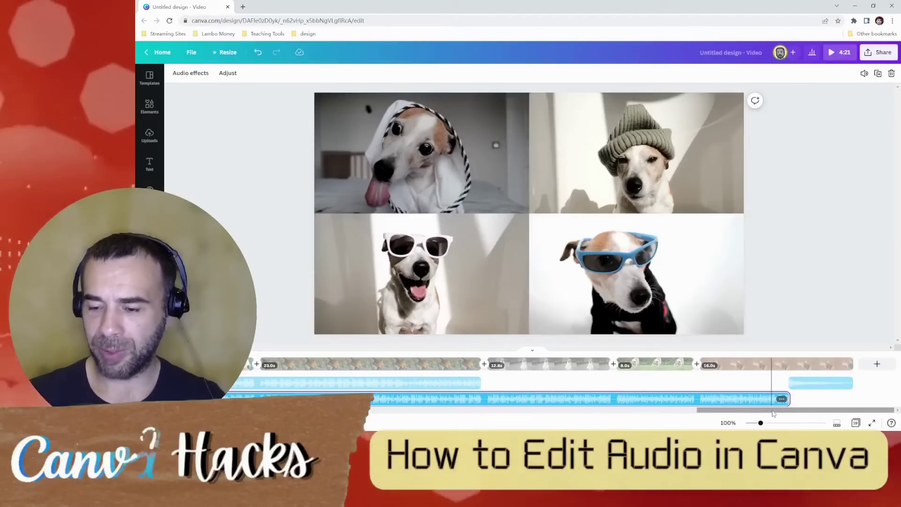
left_click_drag(775, 410, 401, 417)
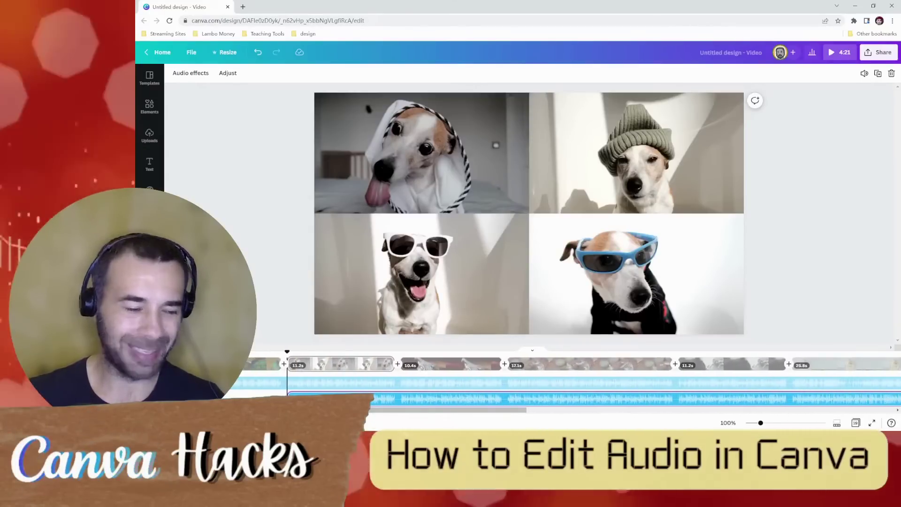
left_click_drag(465, 412, 409, 412)
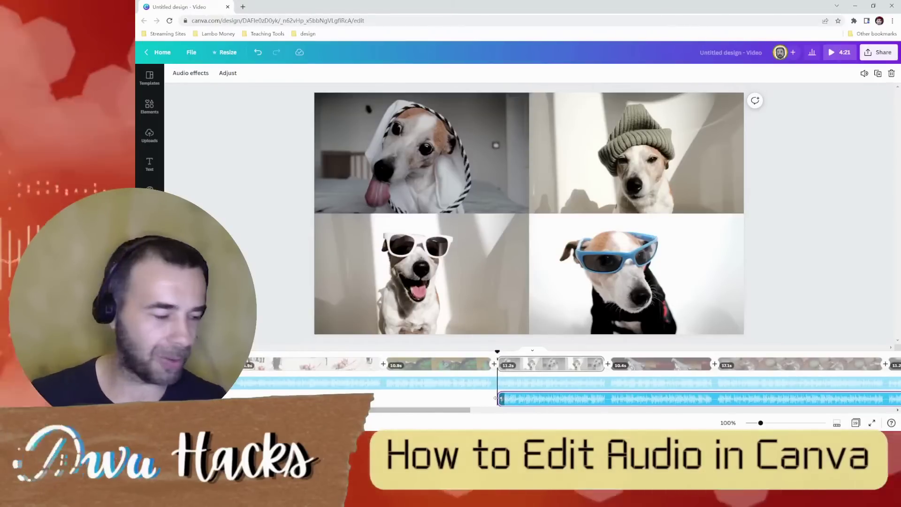
mouse_move(499, 399)
left_mouse_down()
mouse_move(522, 398)
mouse_move(512, 399)
left_mouse_up()
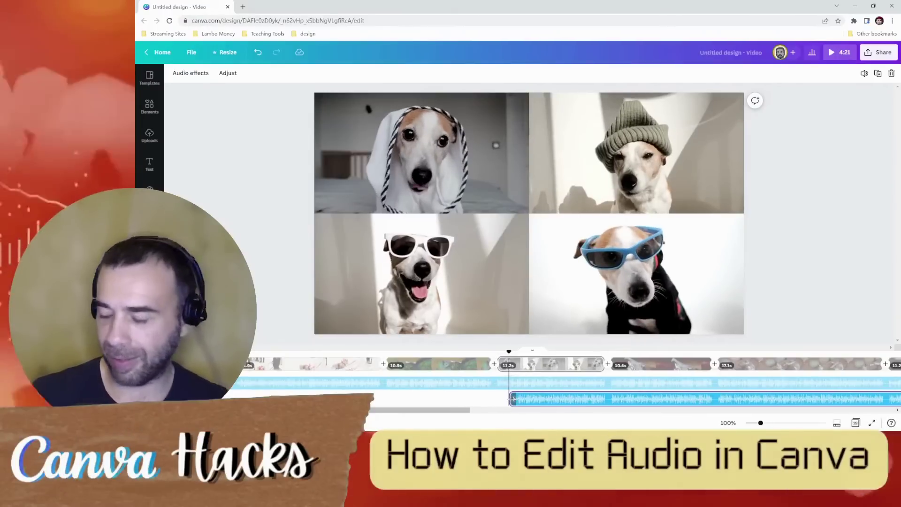
left_click_drag(515, 399, 810, 400)
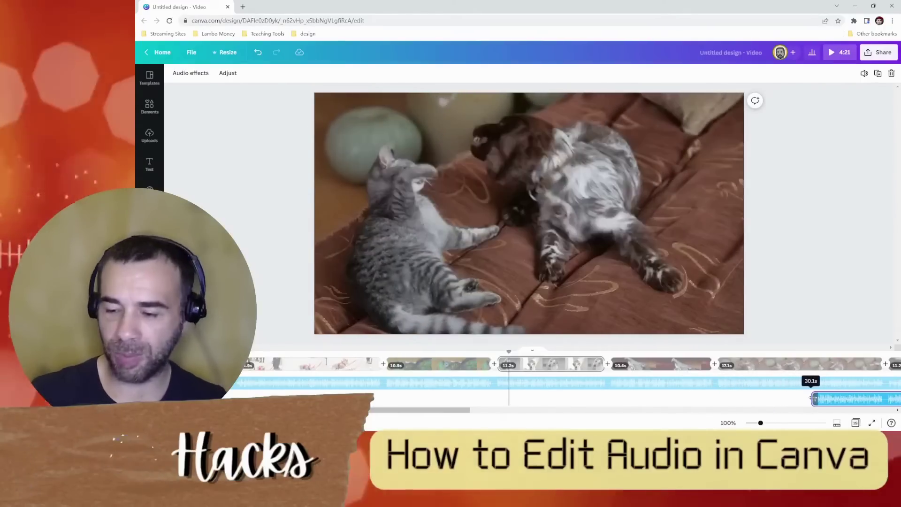
- Split the lower audio copy where the long upper segment ends, near the end of the 23.0s clip, and delete its earlier part
left_click_drag(469, 410, 607, 411)
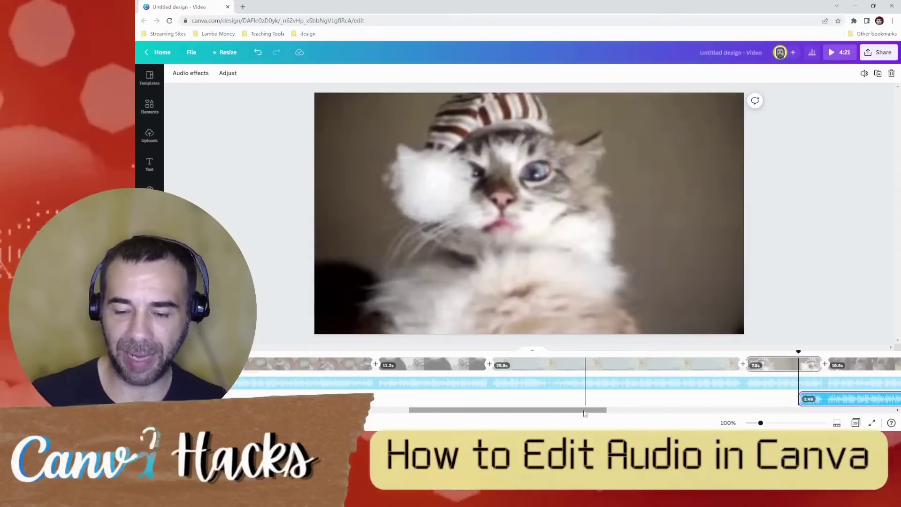
left_click_drag(591, 410, 866, 405)
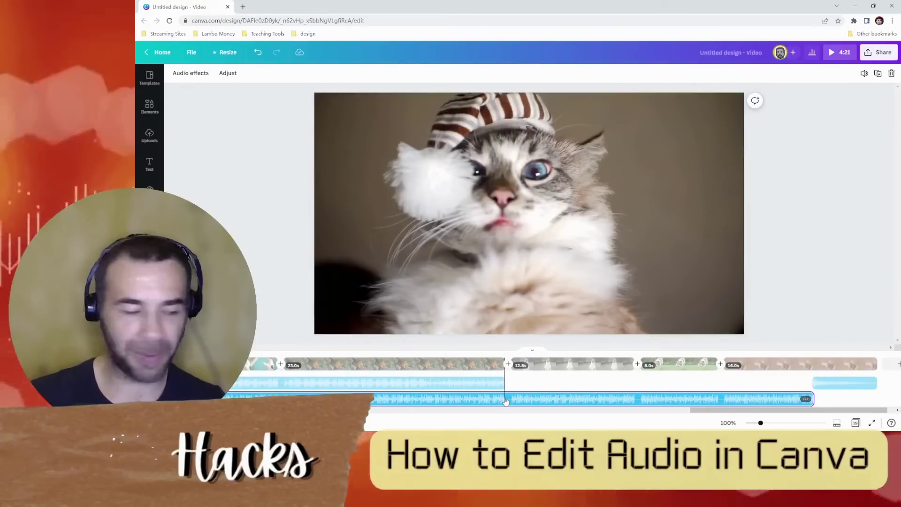
left_click(505, 401)
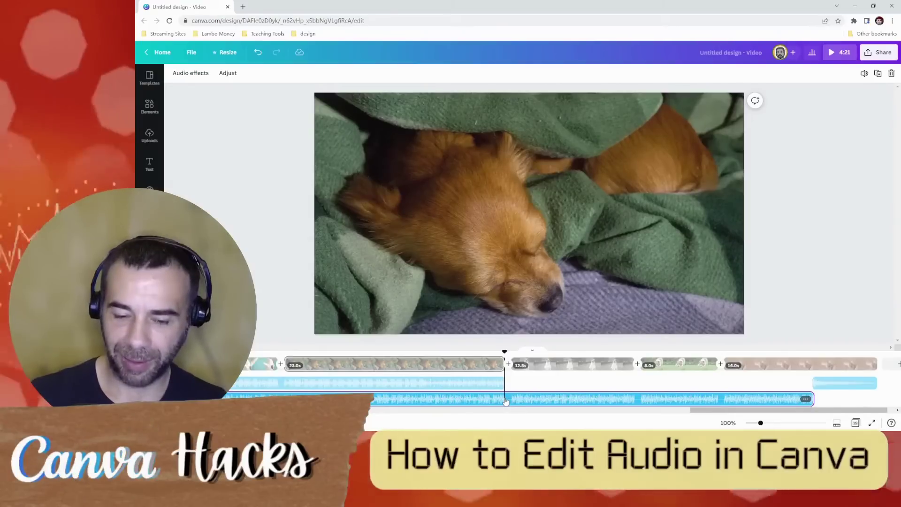
right_click(506, 401)
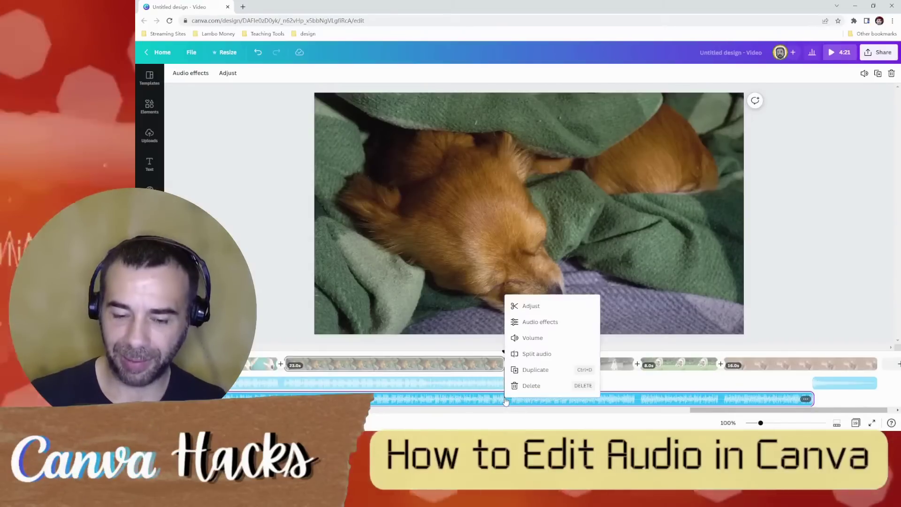
left_click(537, 353)
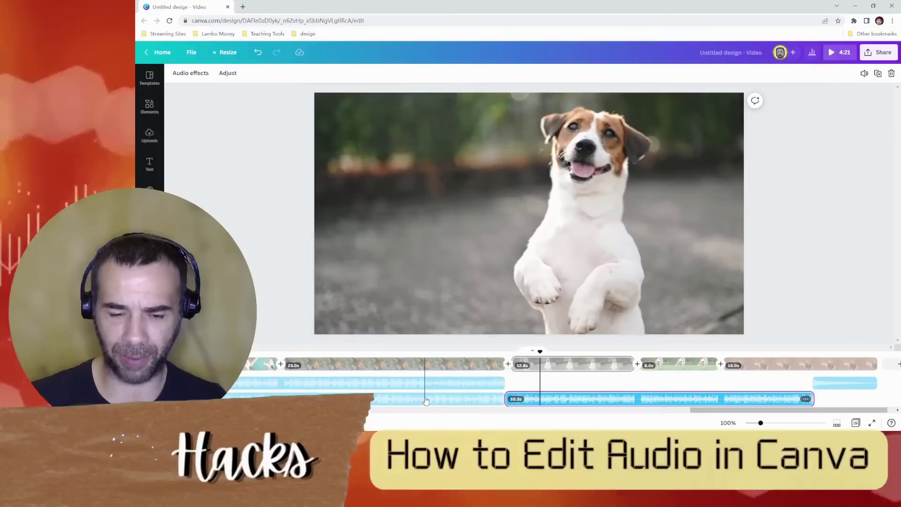
left_click(434, 400)
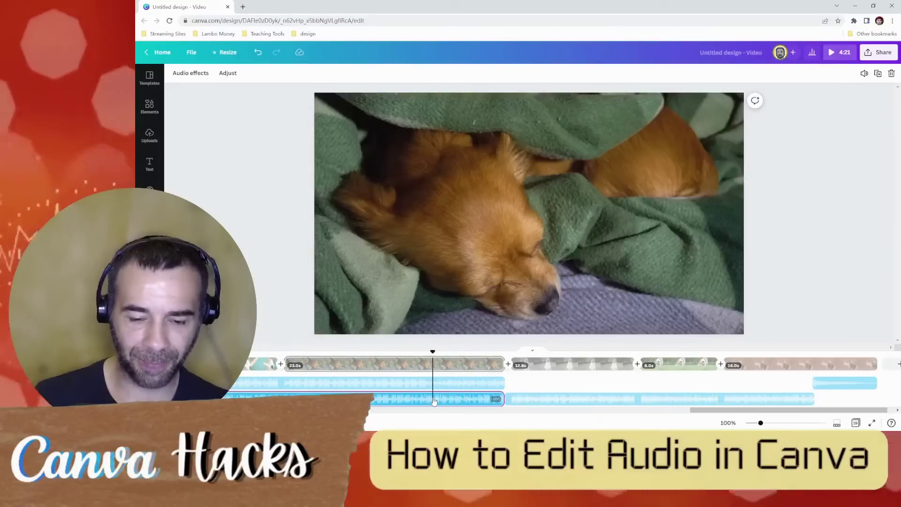
left_click(495, 400)
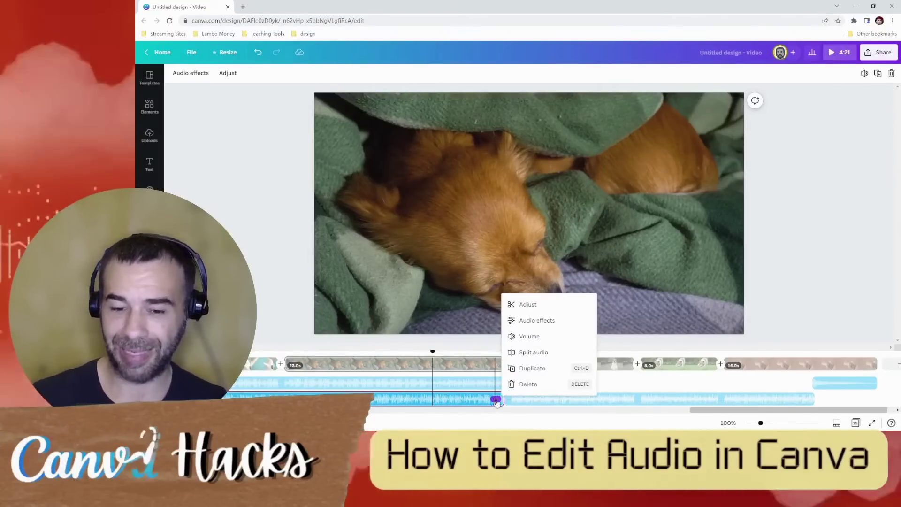
left_click(519, 385)
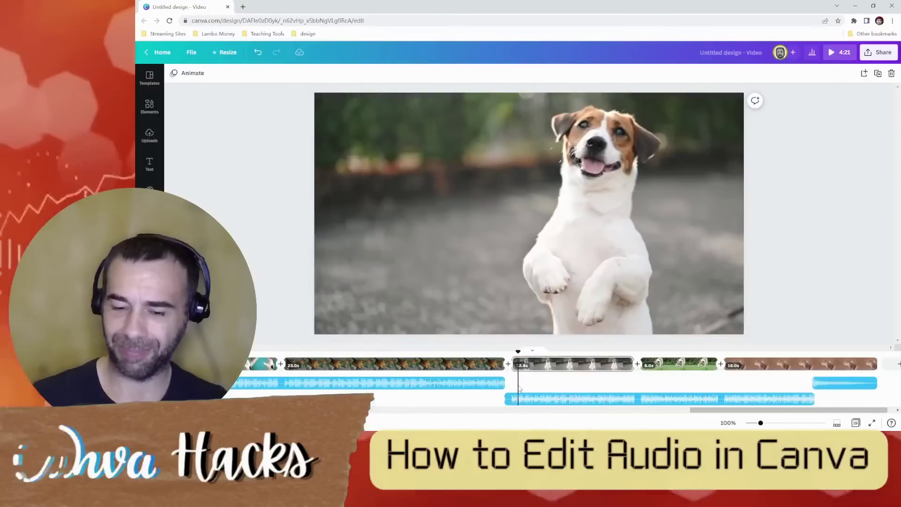
- Adjust both edges of the lower audio segment and play the transition, aligning its start with the end of the long upper segment
left_click(789, 398)
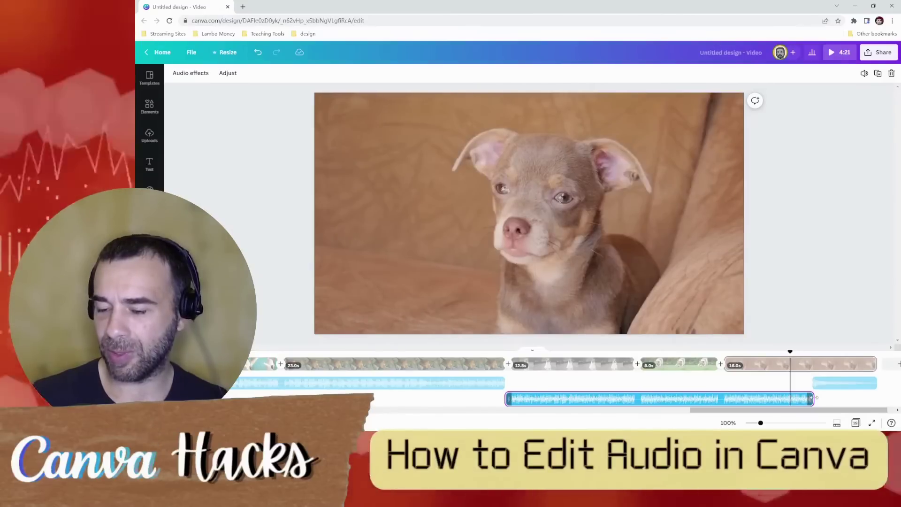
left_click_drag(816, 397, 815, 401)
left_click_drag(505, 399, 512, 399)
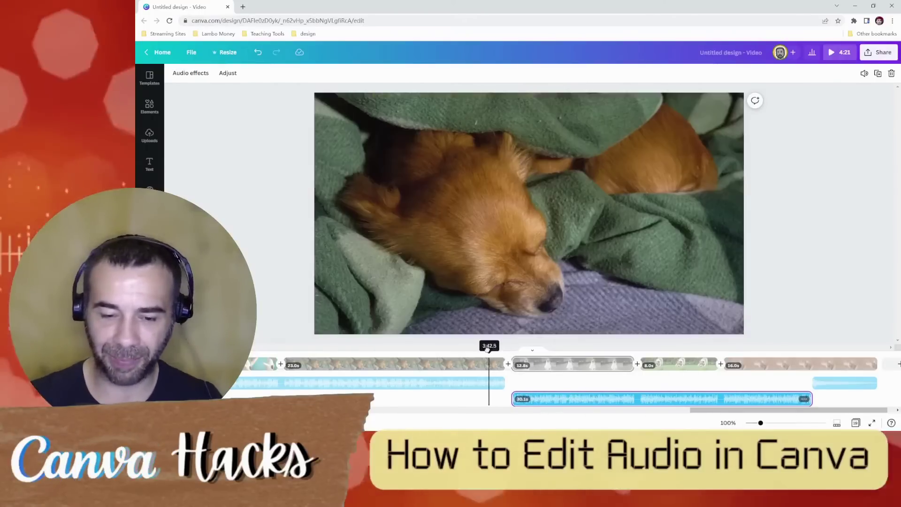
key("space")
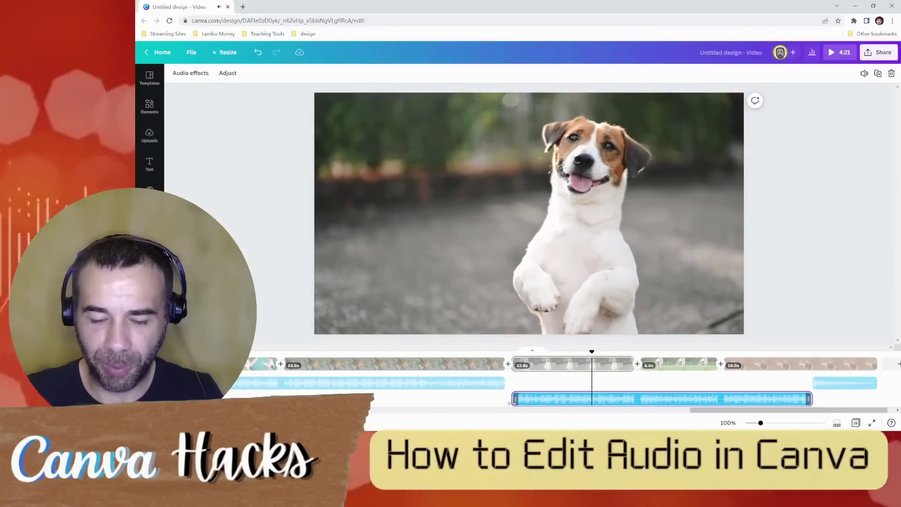
left_click_drag(506, 402, 502, 402)
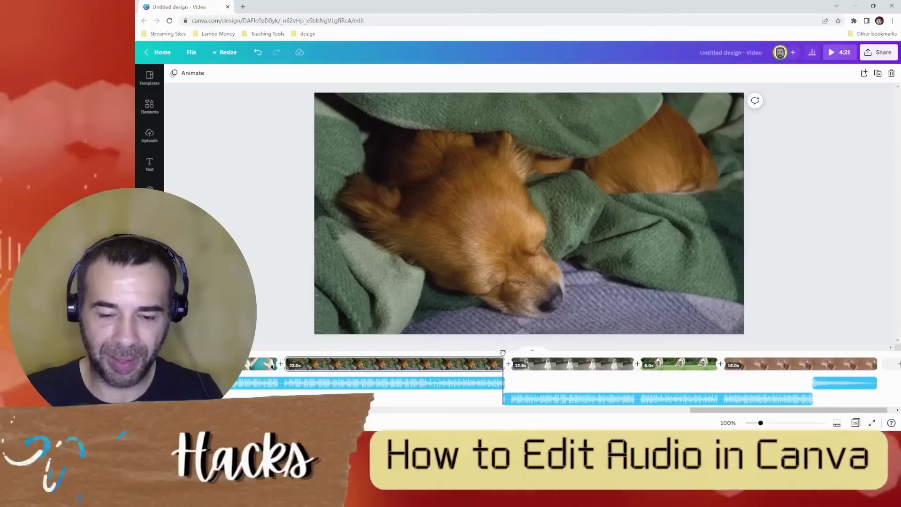
- Play the music across the transition into the 12.8s clip and check the junction before the closing audio segment
key("space")
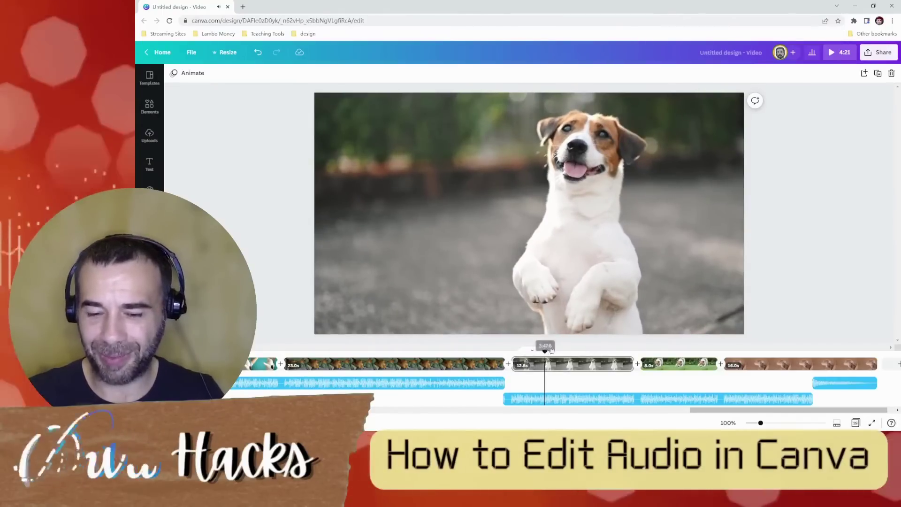
left_click_drag(543, 350, 807, 373)
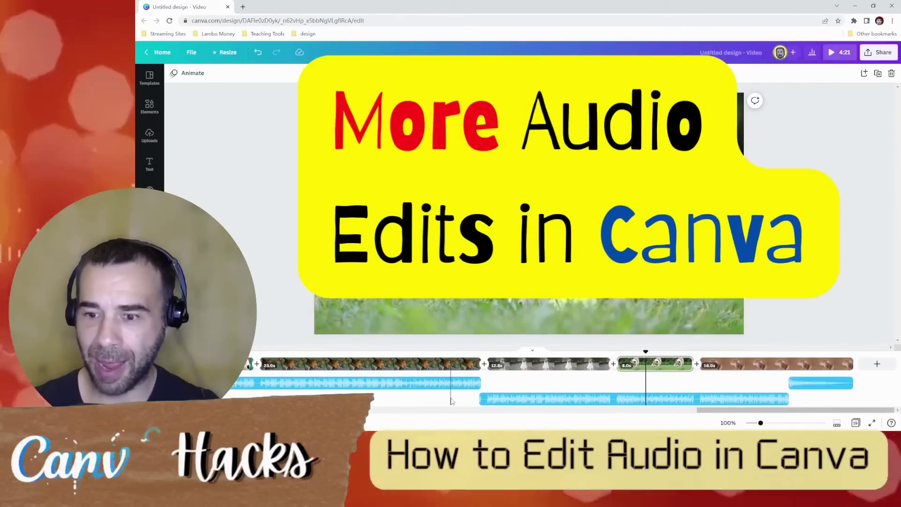
- Adjust the lower audio segment by sliding the music back and forth within it to choose which part plays
left_click(657, 398)
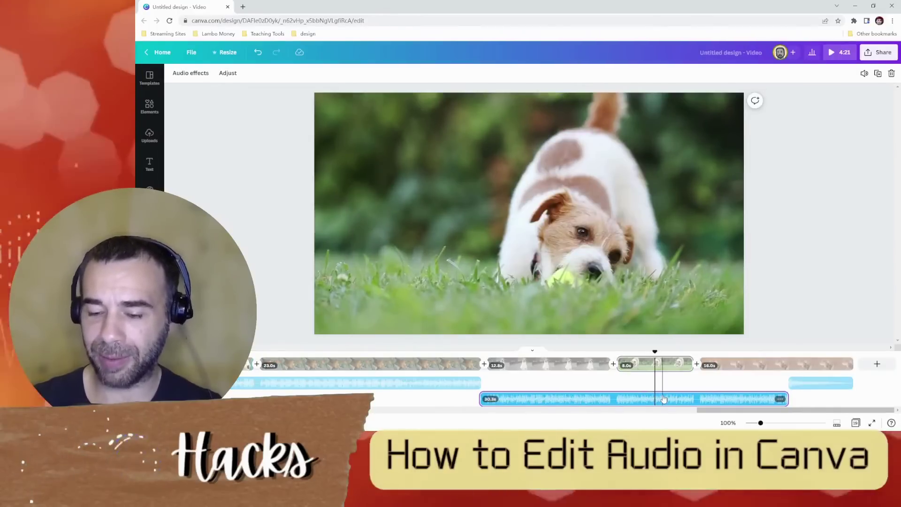
right_click(664, 398)
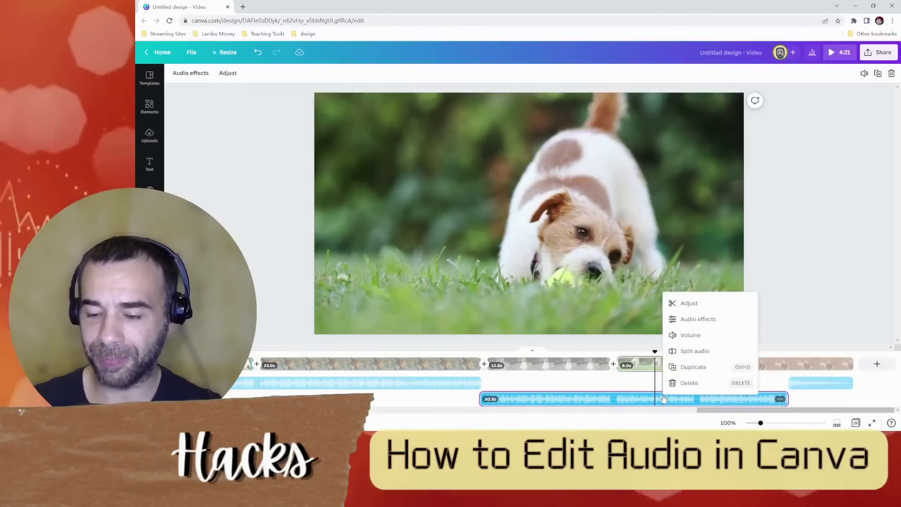
left_click(706, 304)
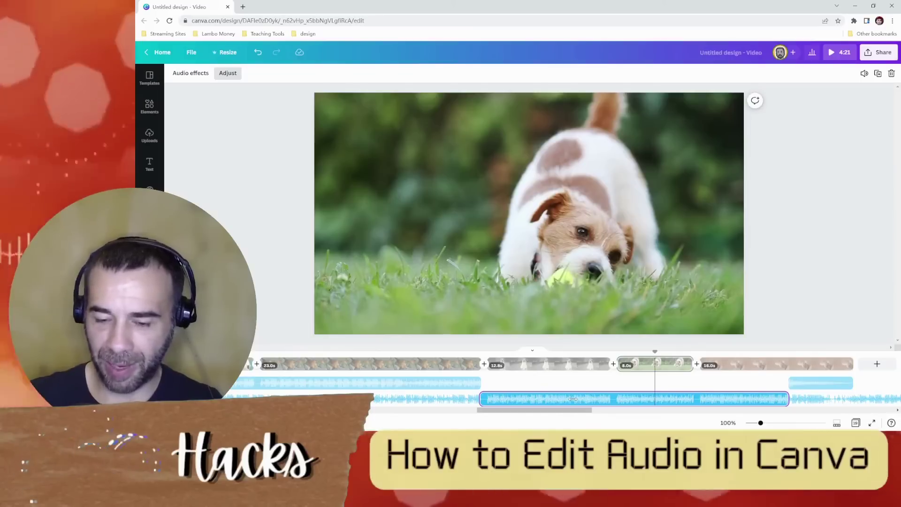
left_click_drag(573, 399, 815, 401)
left_click_drag(695, 411, 470, 395)
left_click_drag(783, 406, 615, 397)
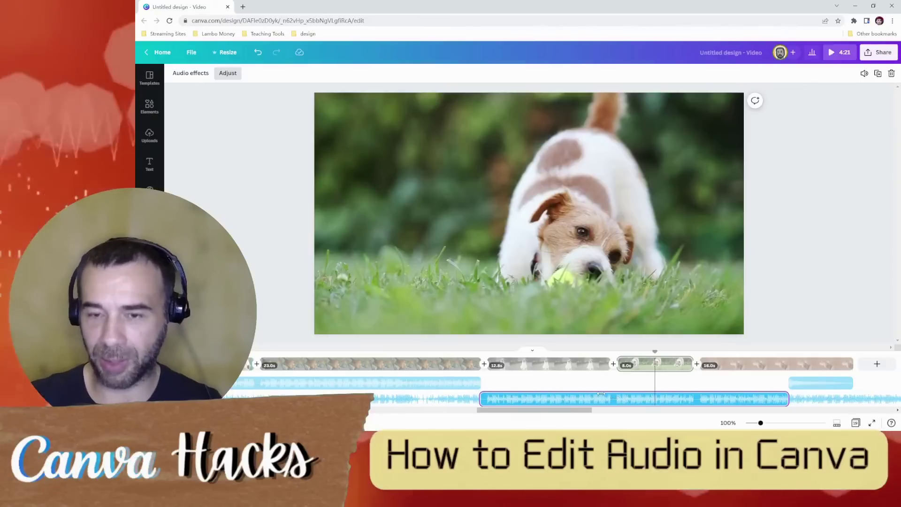
left_click(594, 388)
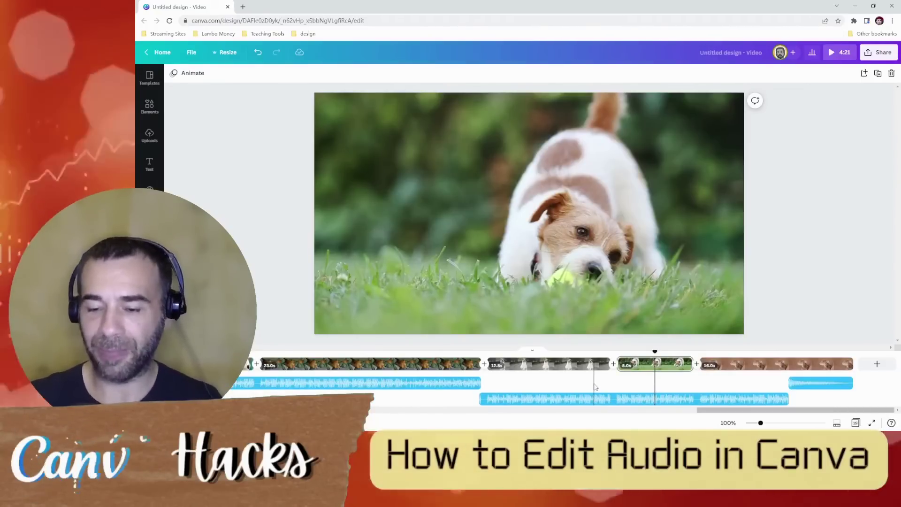
- Apply audio effects to the lower segment with a 1.0s fade in and a 0.9s fade out
right_click(704, 400)
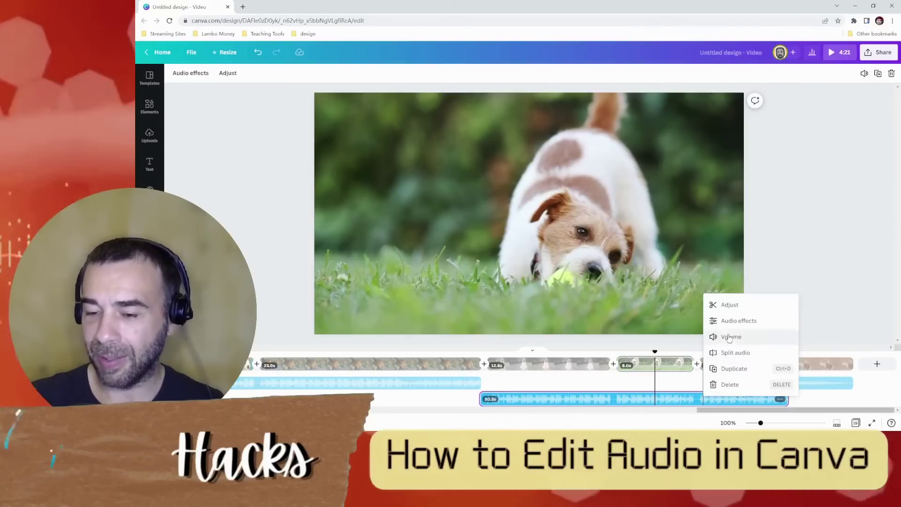
left_click(767, 322)
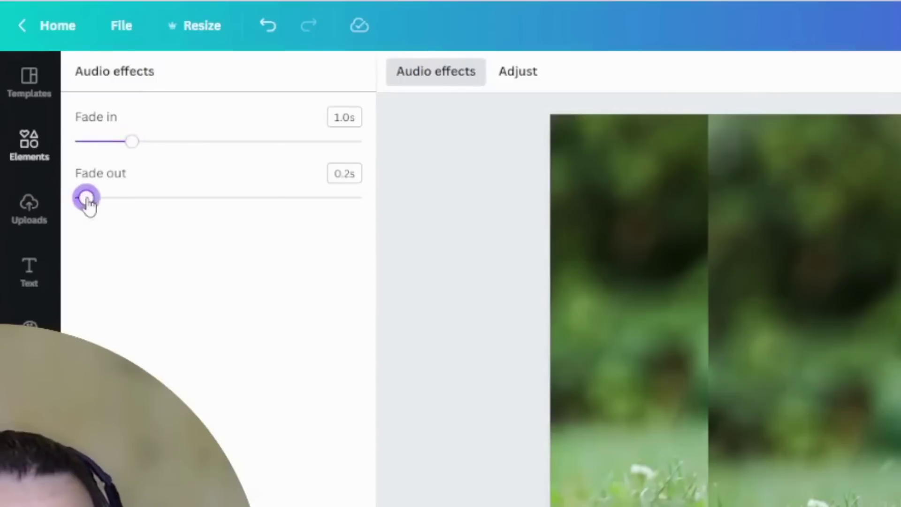
left_click_drag(121, 197, 127, 198)
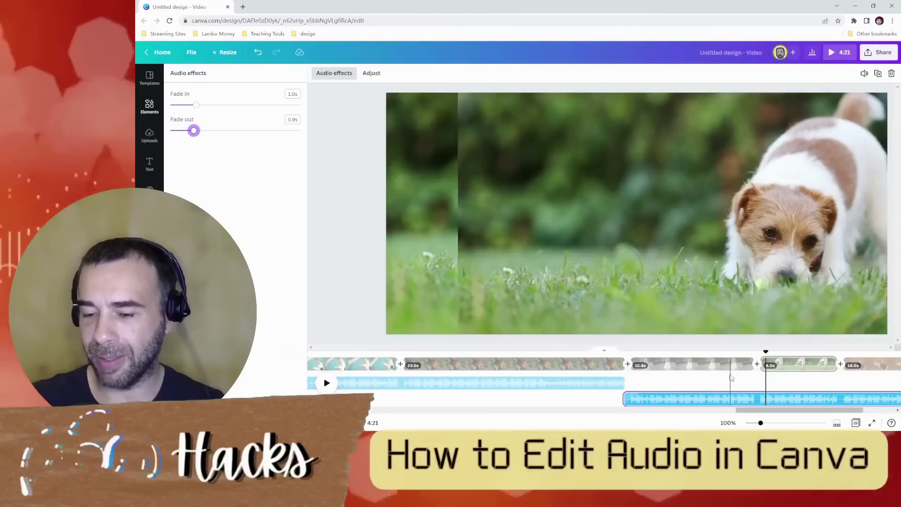
left_click(736, 381)
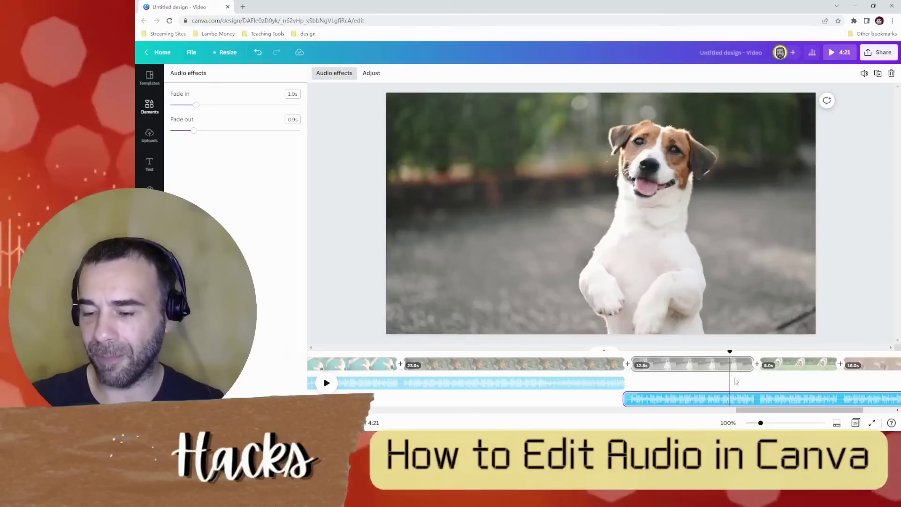
- Set the lower audio segment's volume to 25, try its mute toggle, and deselect the segment
right_click(778, 402)
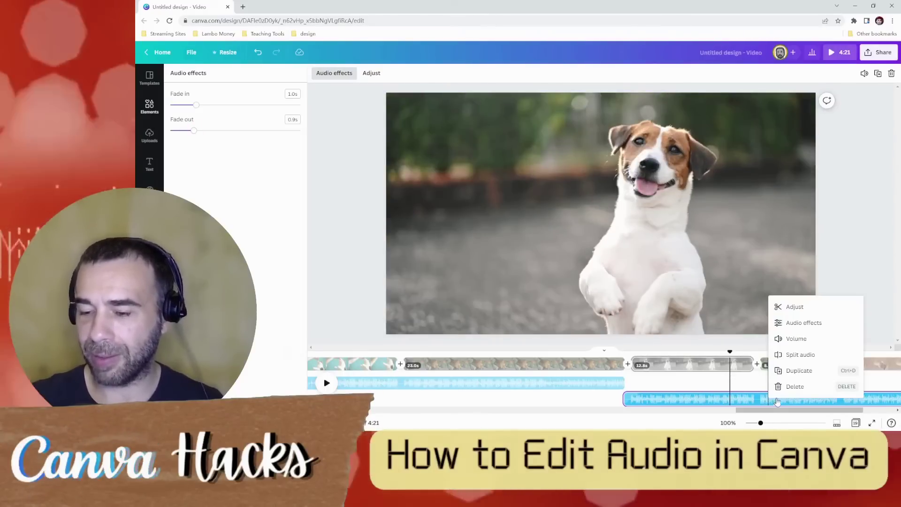
left_click(798, 338)
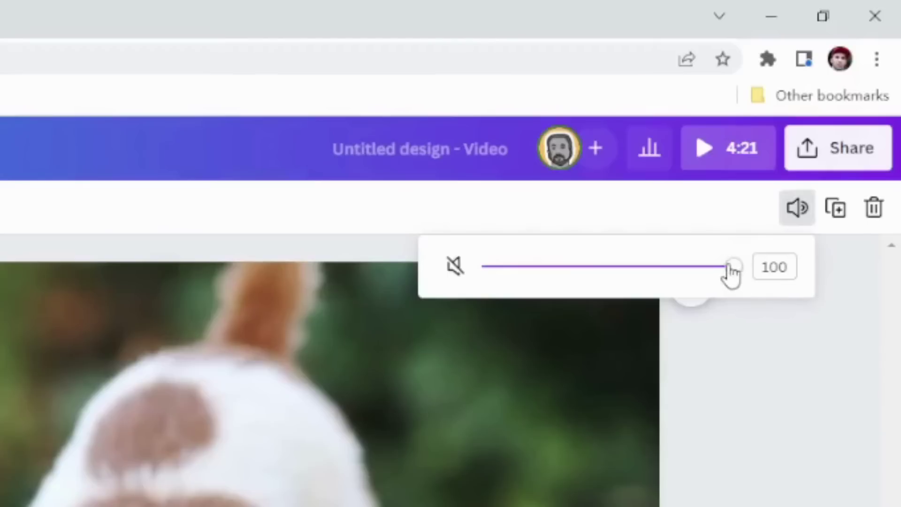
left_click_drag(681, 277, 594, 290)
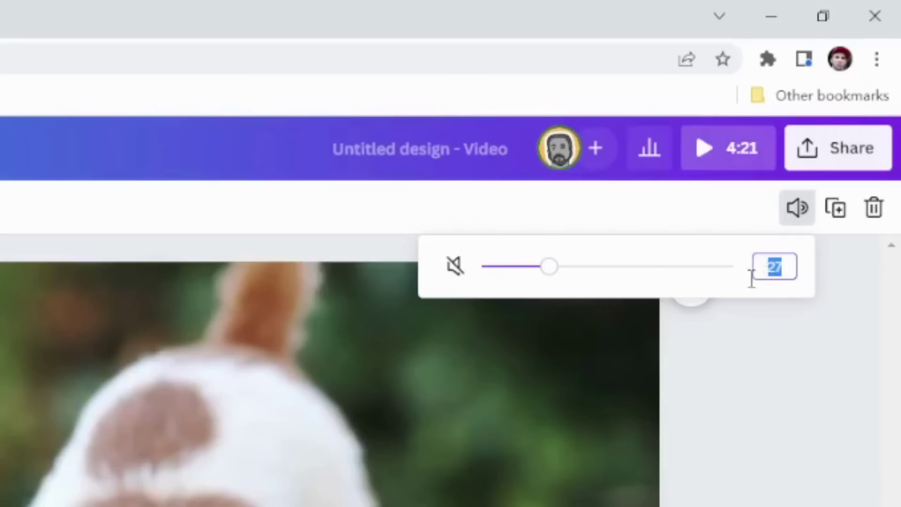
type("25")
key("Return")
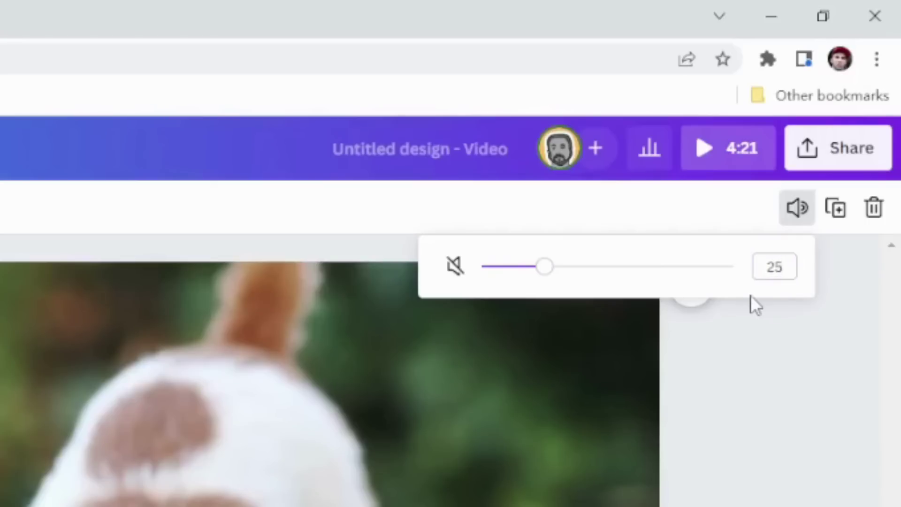
left_click(454, 275)
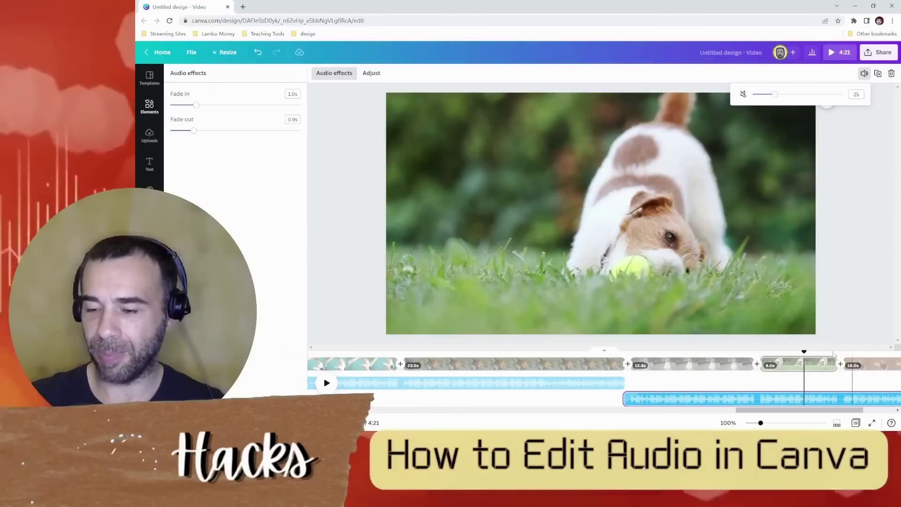
left_click(769, 379)
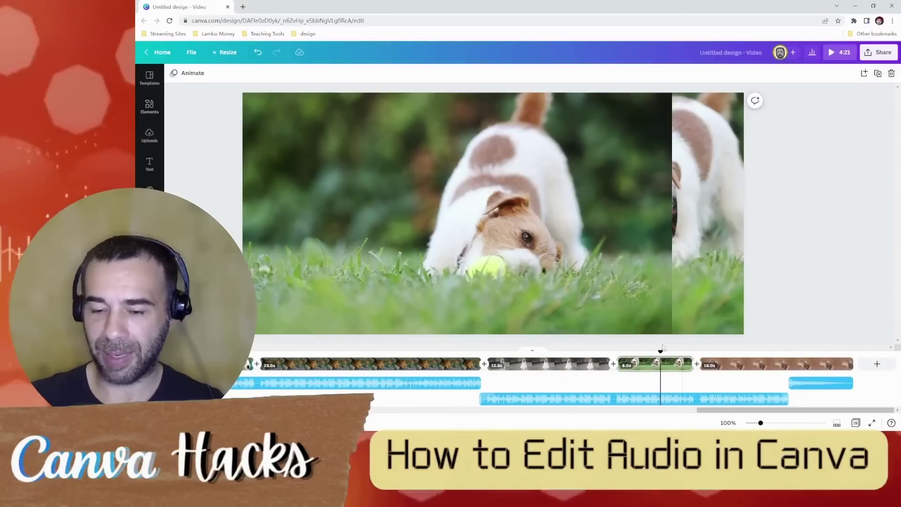
- Play the audio from the 8.0s clip into the 16.0s clip and view the lower segment's available audio options
key("space")
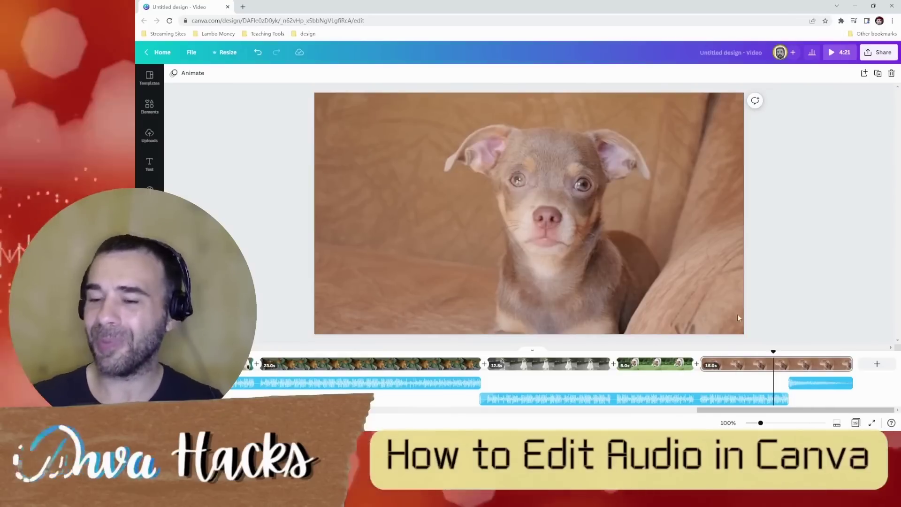
right_click(729, 399)
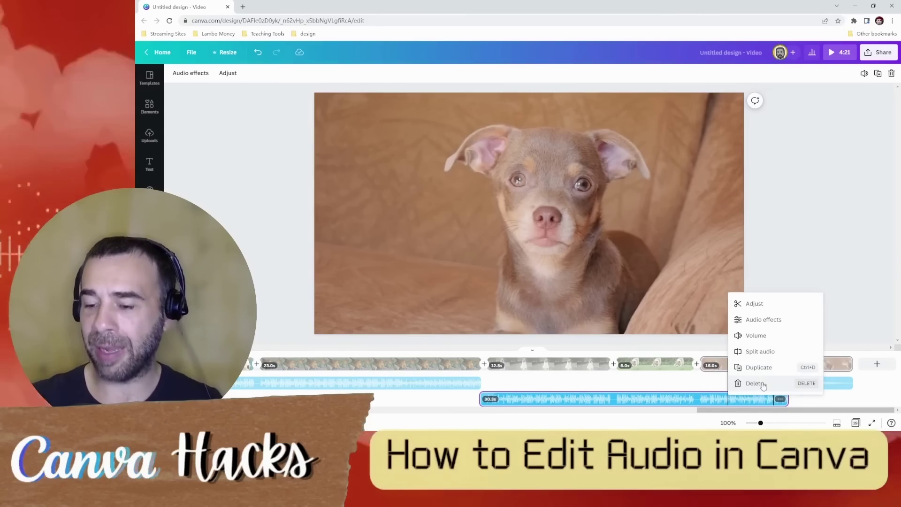
left_click(793, 231)
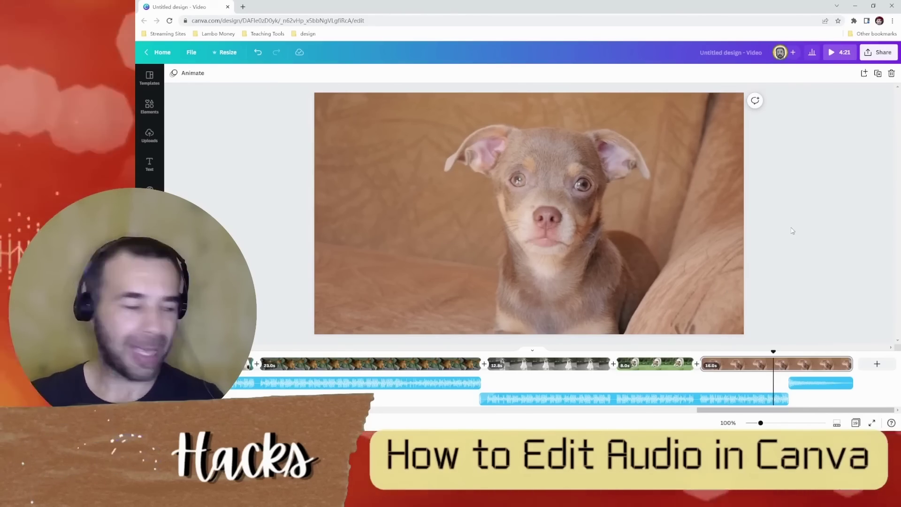